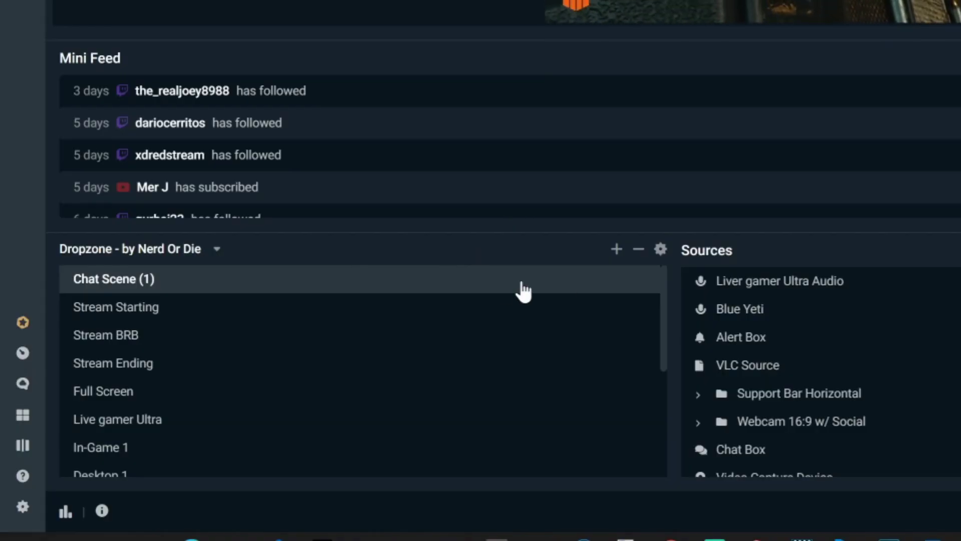
Create a new scene named 'Instant replay' and bring up the Add Source catalogue.
left_click(617, 250)
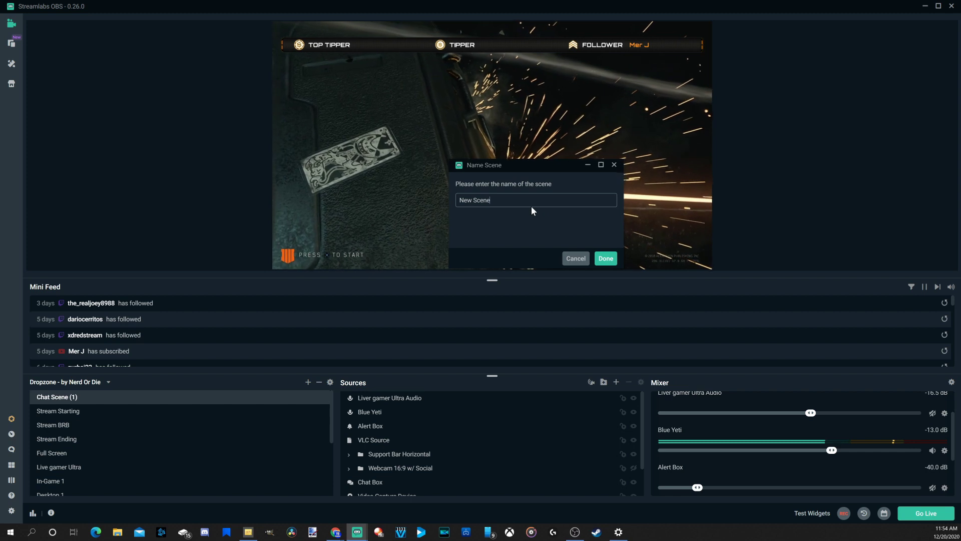
triple_click(531, 205)
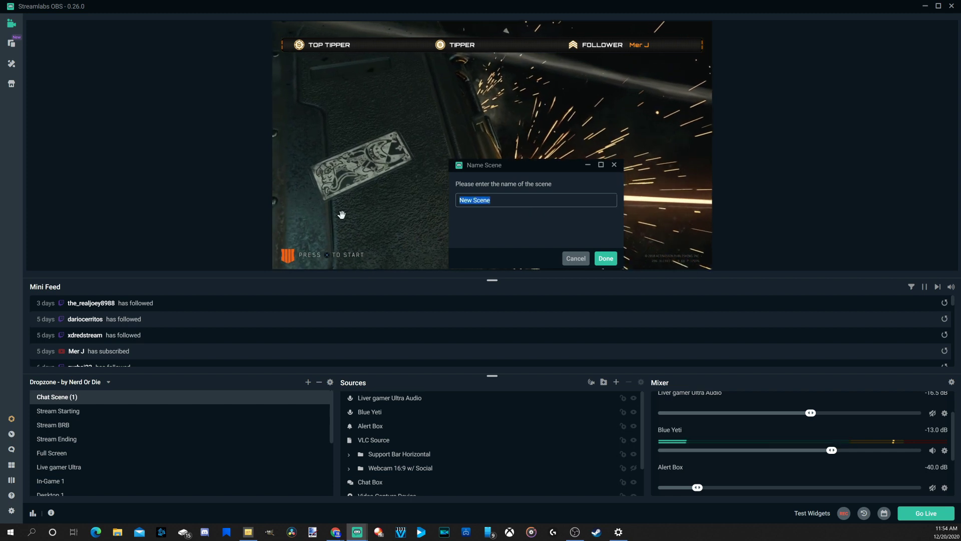
type("Instant replay")
left_click(609, 261)
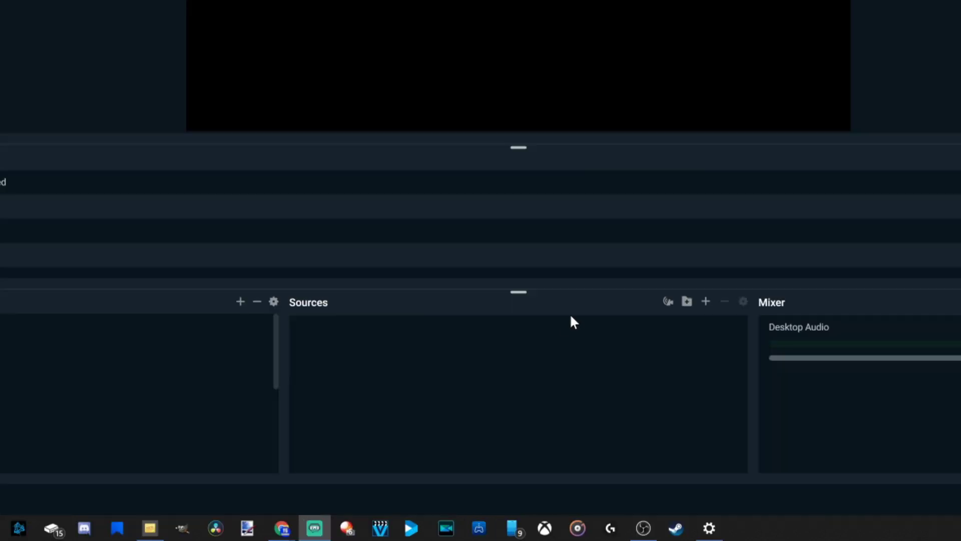
left_click(706, 301)
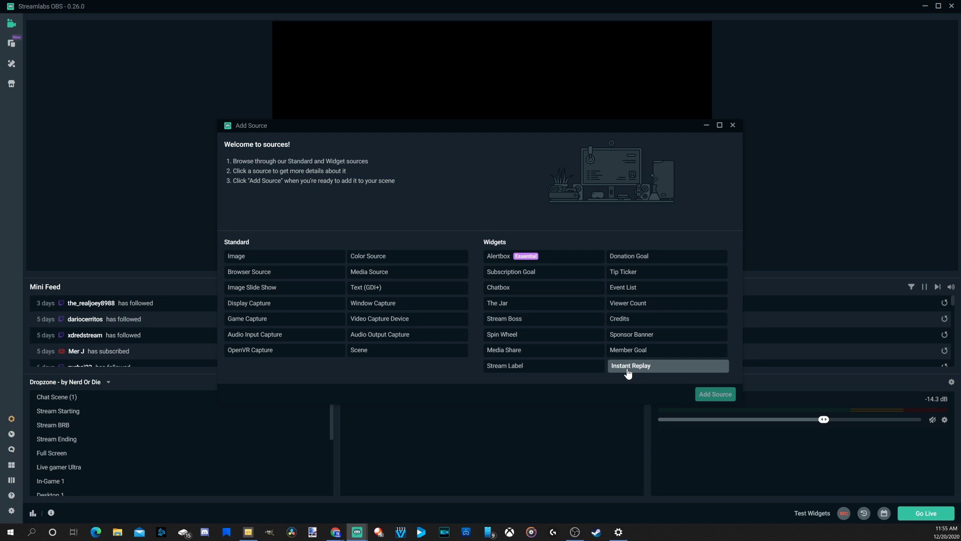
Add an Instant Replay source with Loop and 'Close file when inactive' enabled.
left_click(628, 372)
left_click(714, 395)
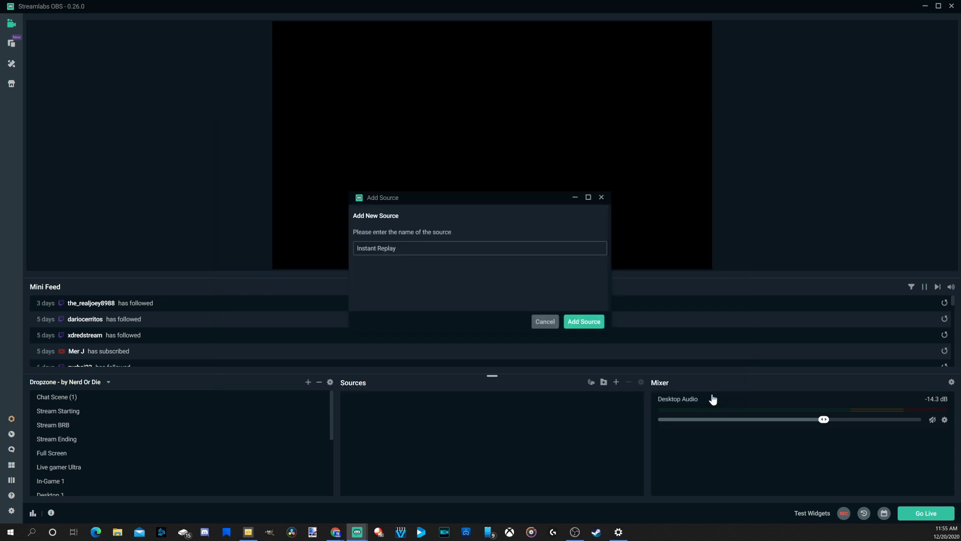
left_click(593, 321)
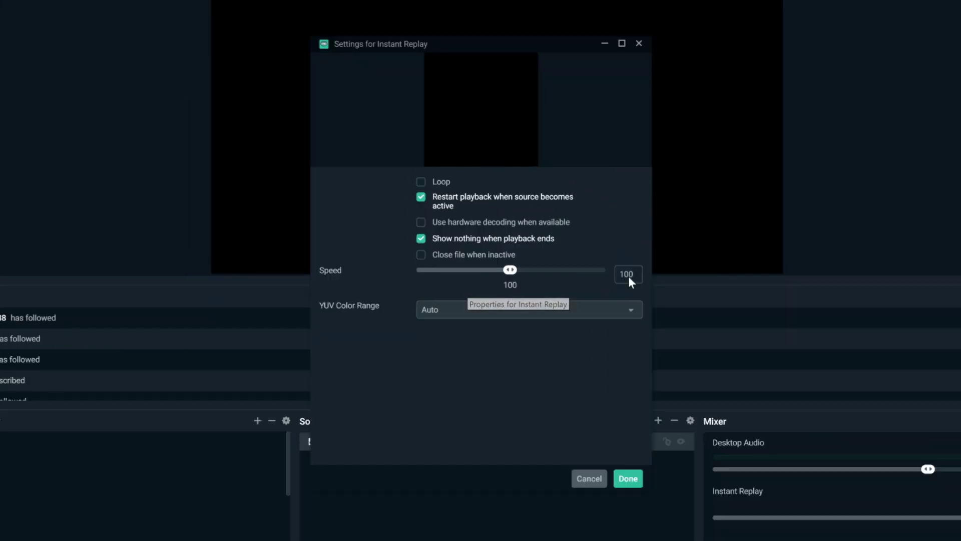
left_click(448, 187)
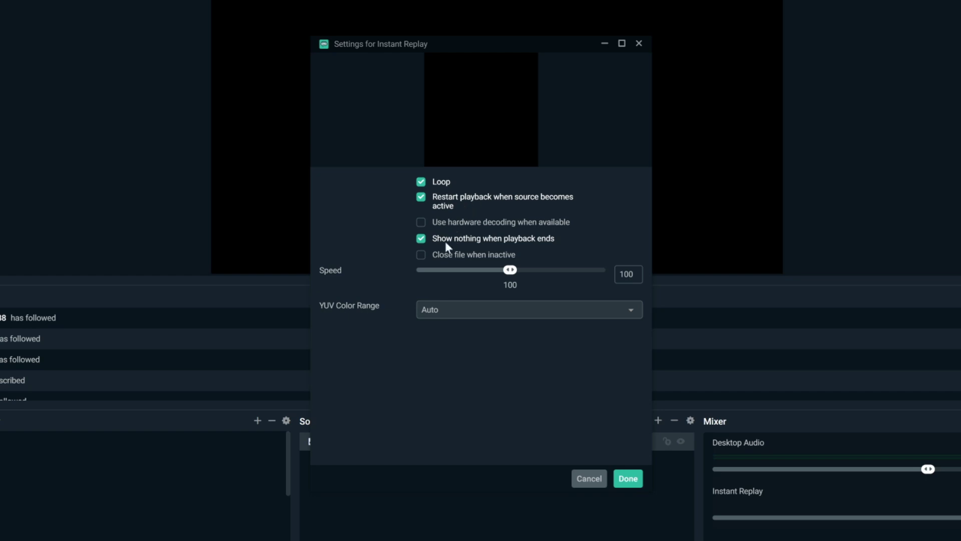
left_click(422, 256)
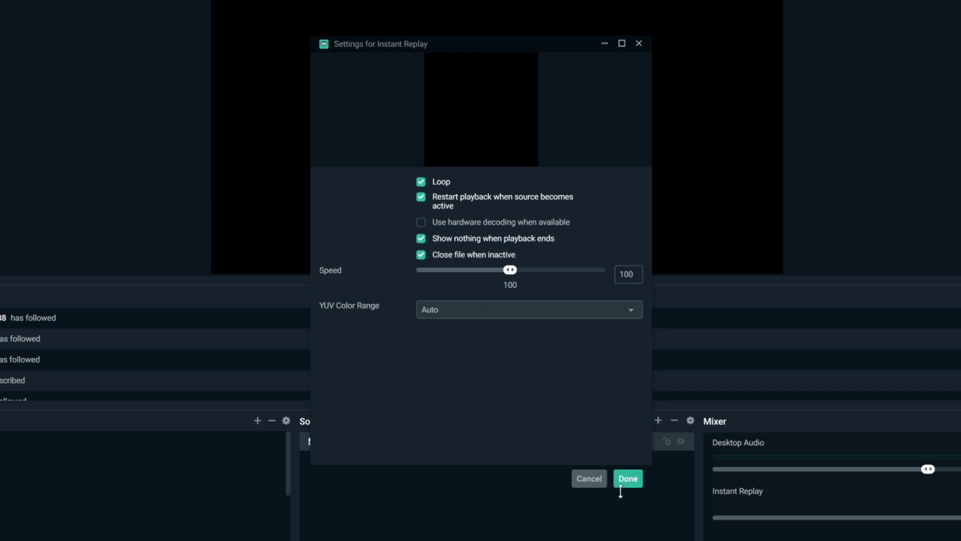
left_click(621, 484)
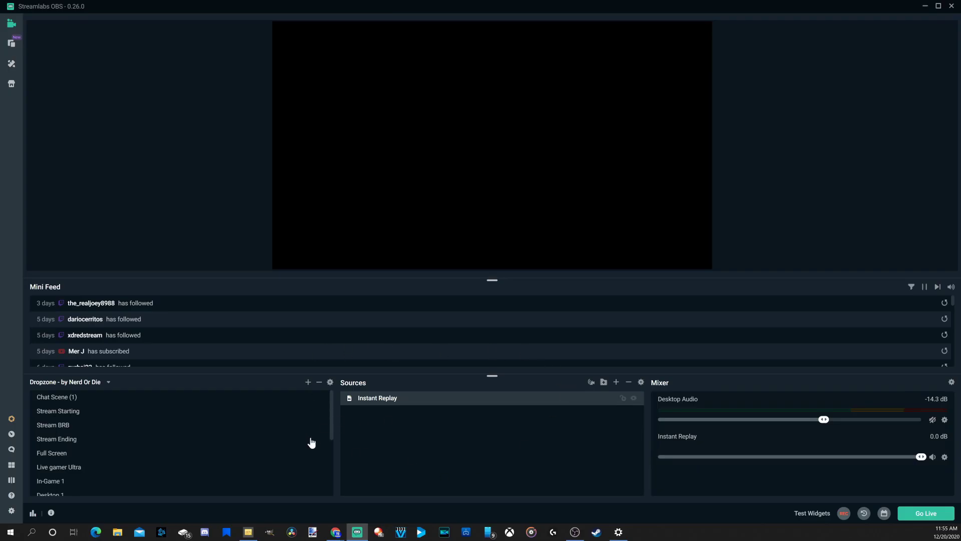
Open Settings and scroll the General page down to its Output options.
scroll(315, 423, "down", 5)
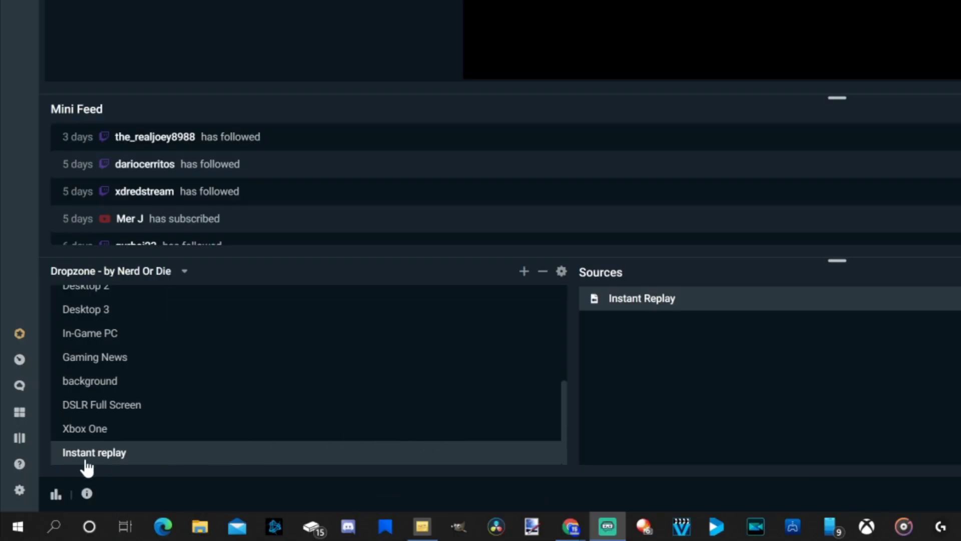
left_click(19, 491)
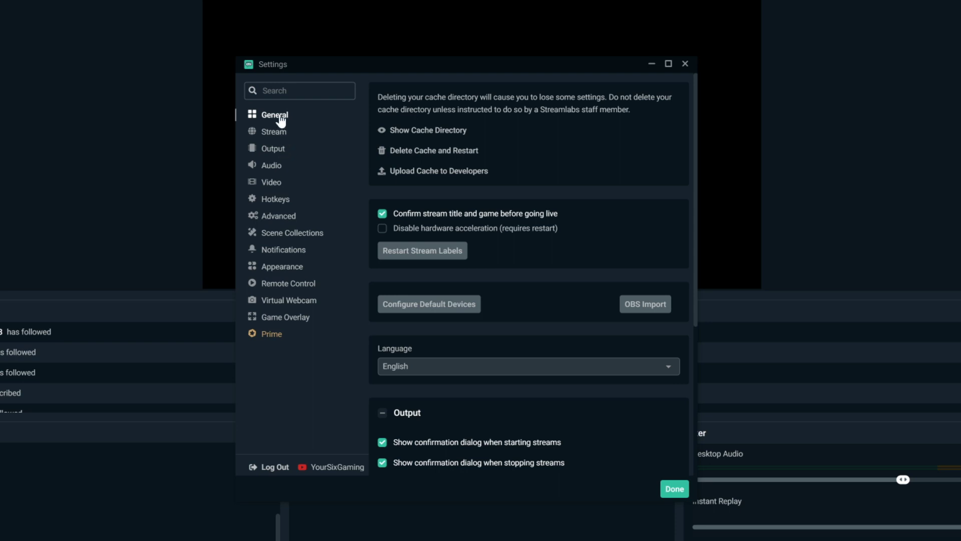
scroll(593, 215, "down", 3)
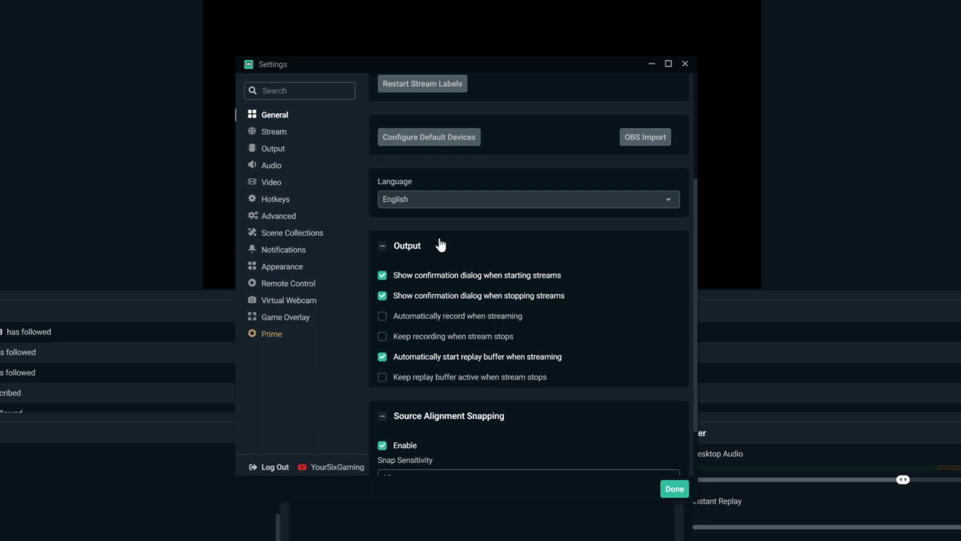
Check the Output page's Replay Buffer is enabled with a 30-second maximum, then go to Hotkeys.
left_click(284, 150)
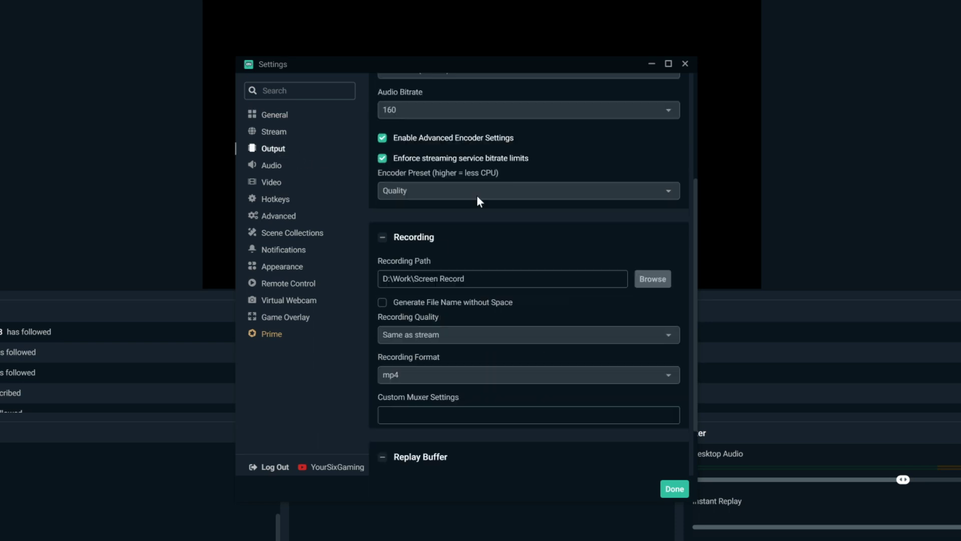
scroll(477, 200, "down", 3)
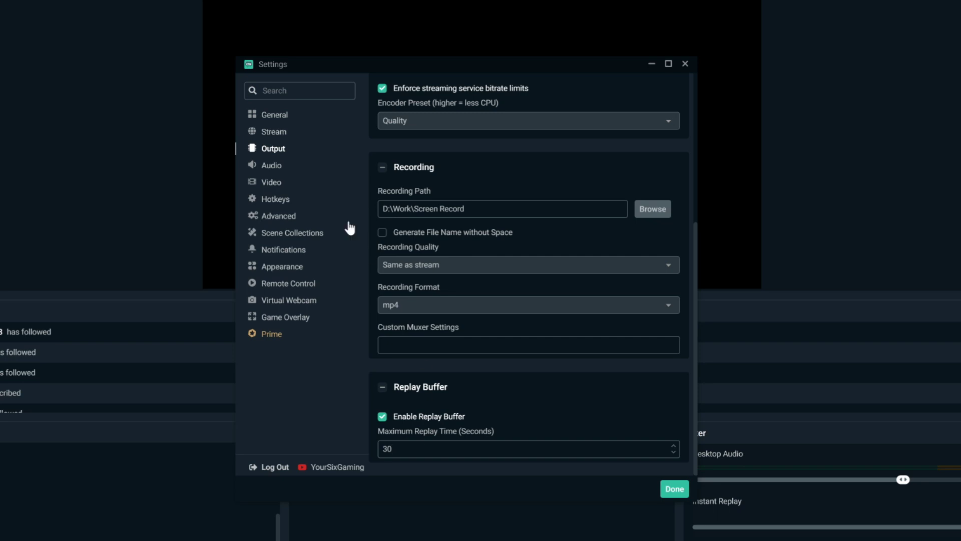
left_click(279, 201)
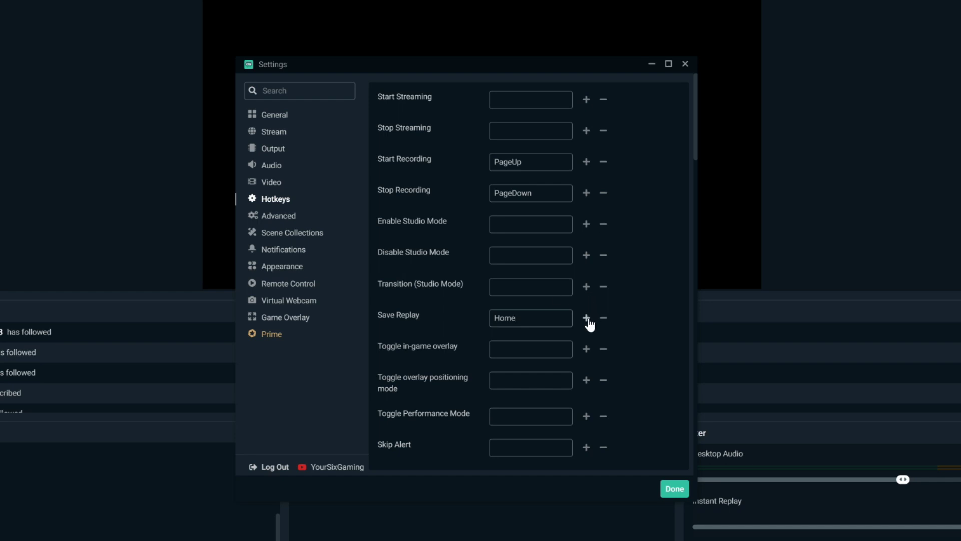
Review the Instant replay scene's hotkeys, including Show Instant Replay, then close Settings.
scroll(529, 275, "down", 5)
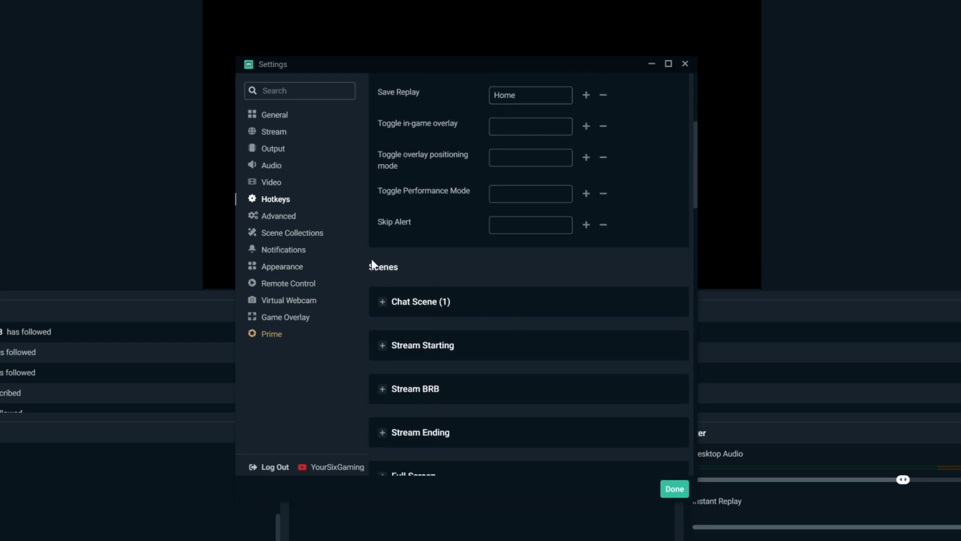
scroll(372, 265, "down", 5)
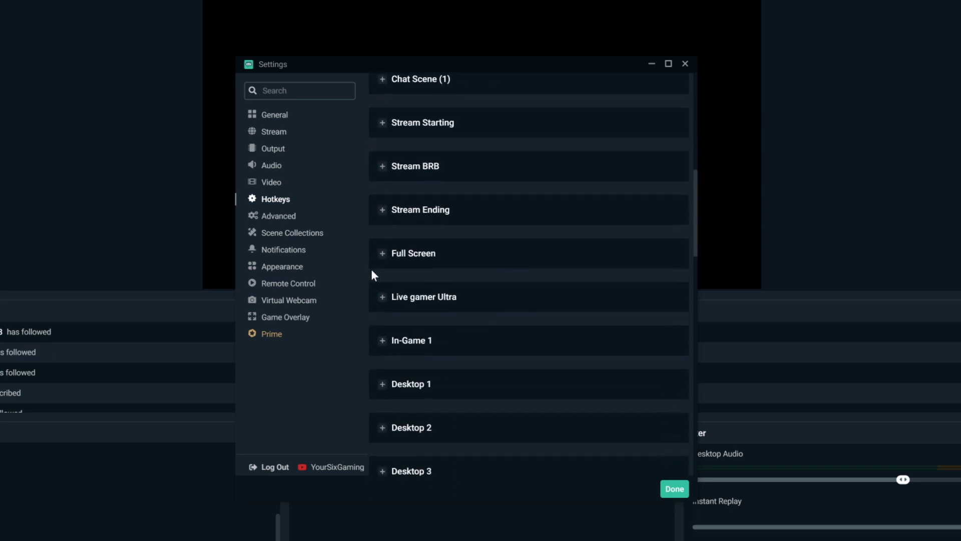
scroll(372, 270, "down", 9)
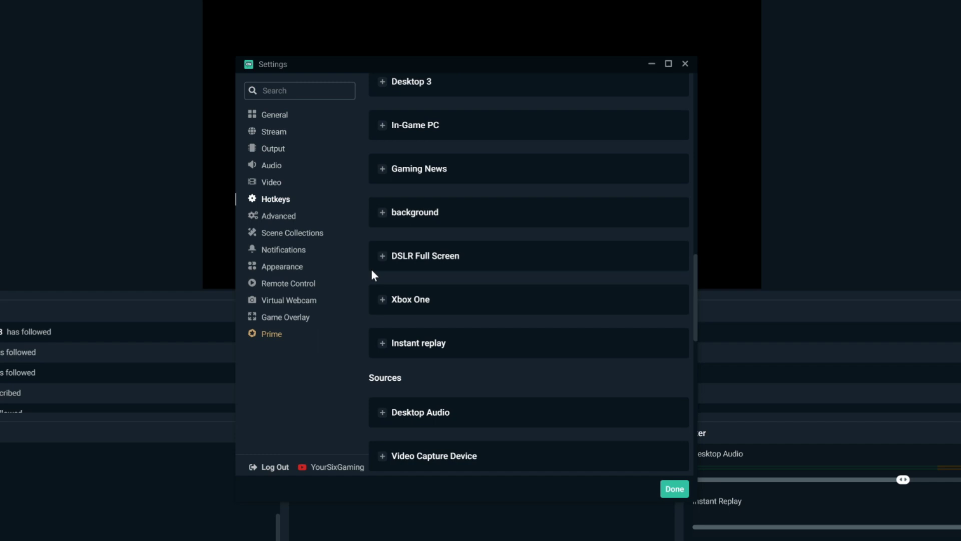
left_click(380, 342)
scroll(371, 340, "down", 2)
scroll(372, 340, "down", 1)
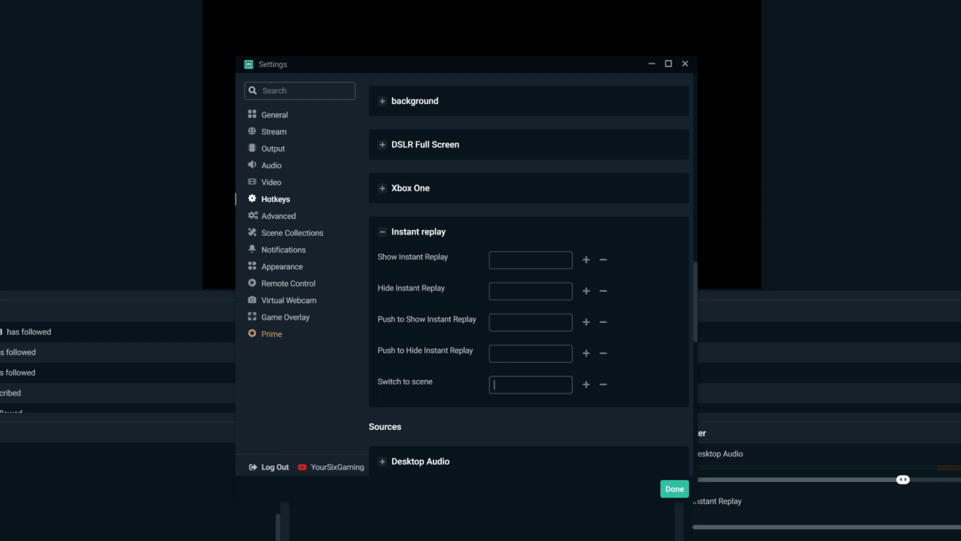
left_click(505, 263)
left_click(676, 492)
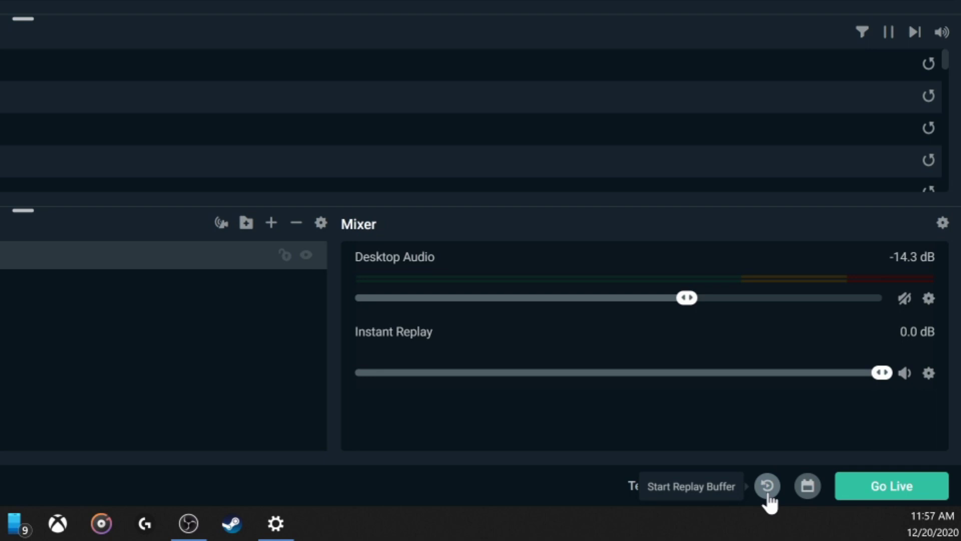
Start the replay buffer from the bottom bar.
left_click(768, 488)
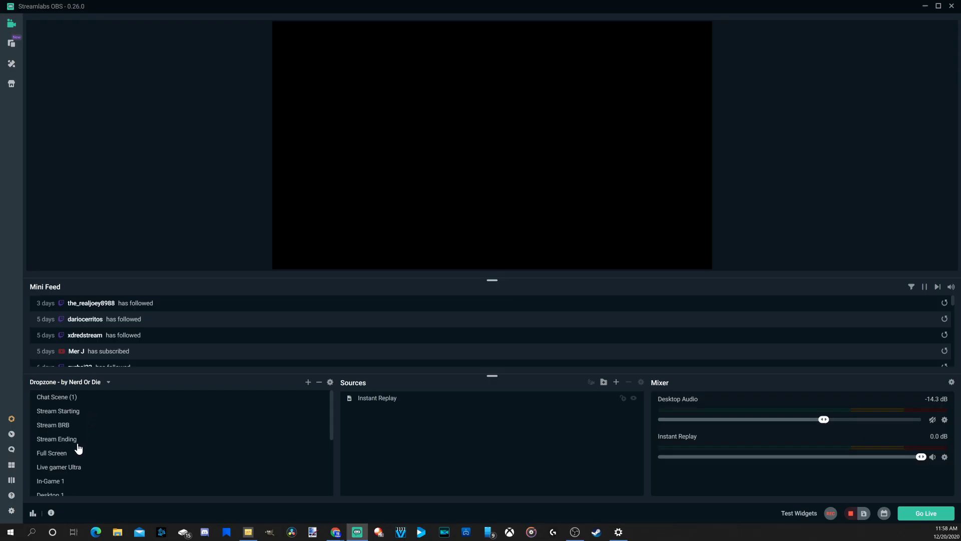
Switch to the Live gamer Ultra scene, then back to Instant replay showing the saved PS4 clip.
left_click(80, 474)
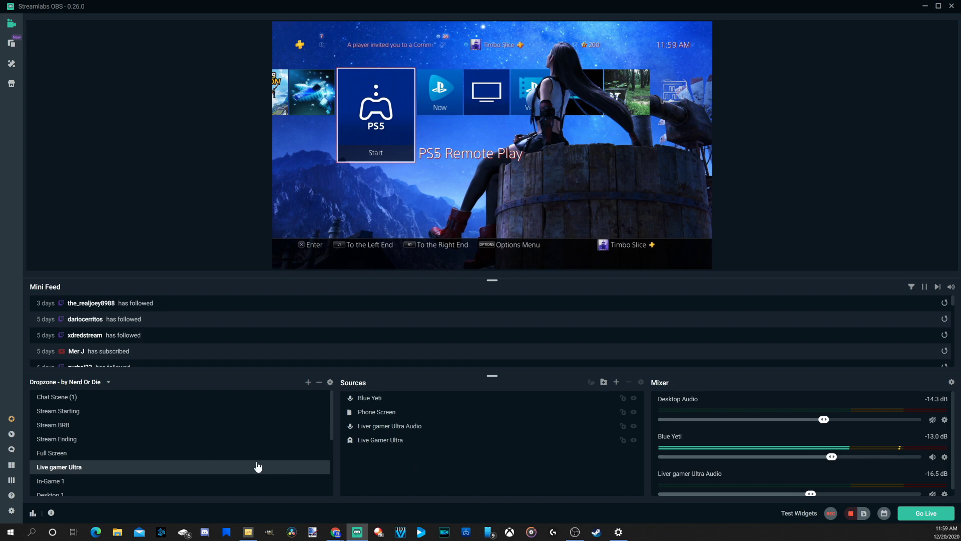
scroll(89, 483, "down", 3)
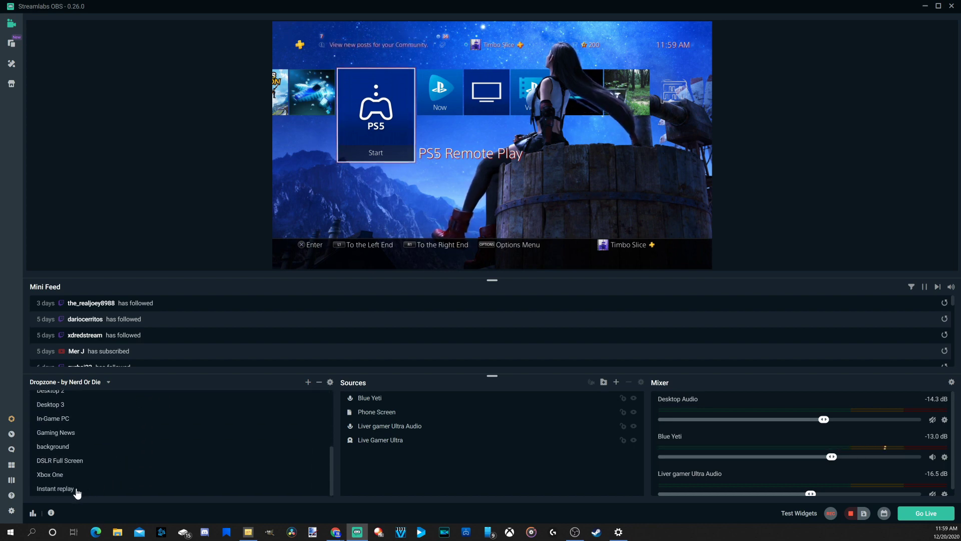
left_click(77, 489)
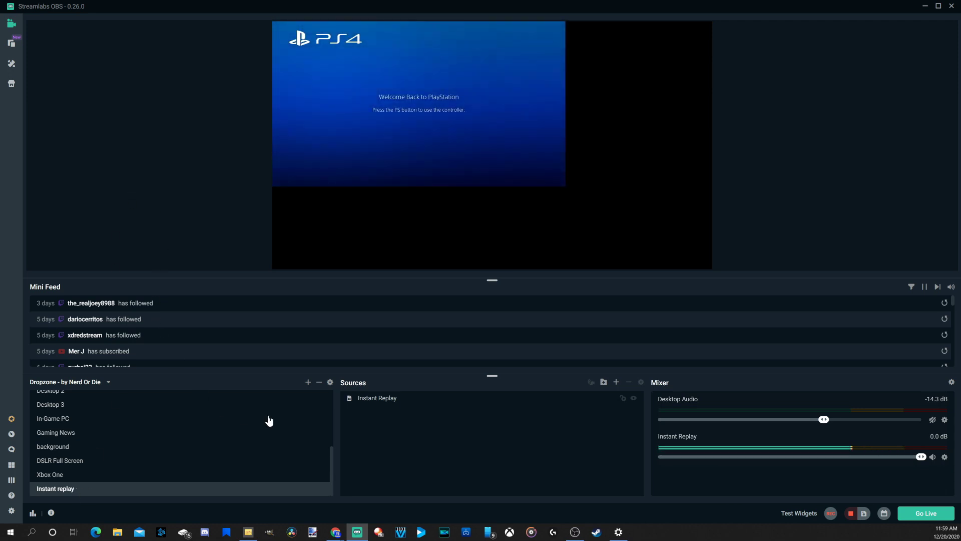
Fit the Instant Replay source to the whole canvas and stop the replay buffer.
left_click(376, 399)
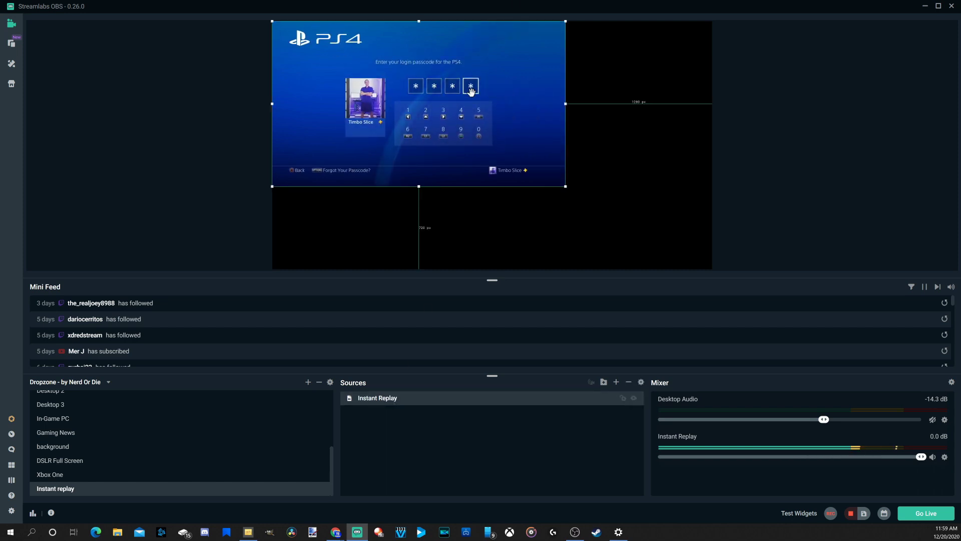
right_click(471, 93)
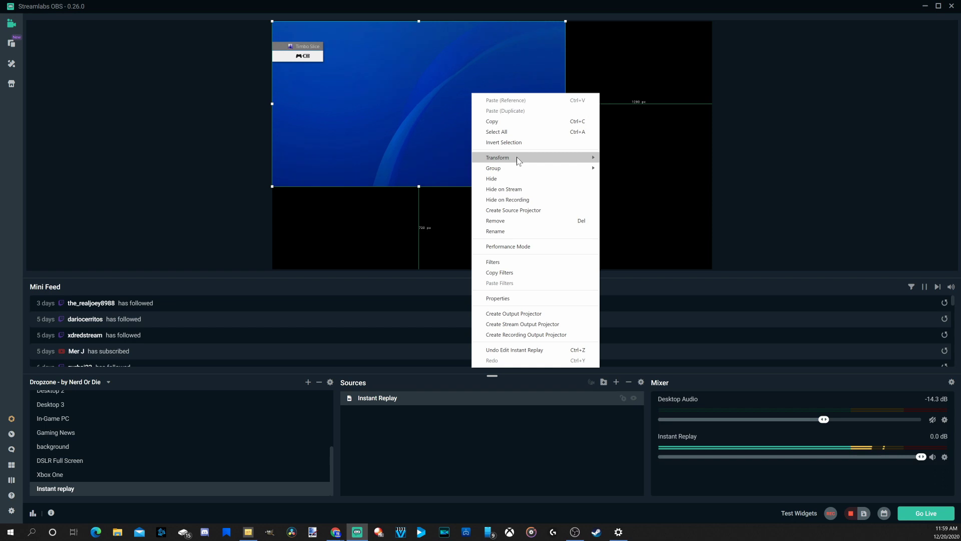
mouse_move(517, 157)
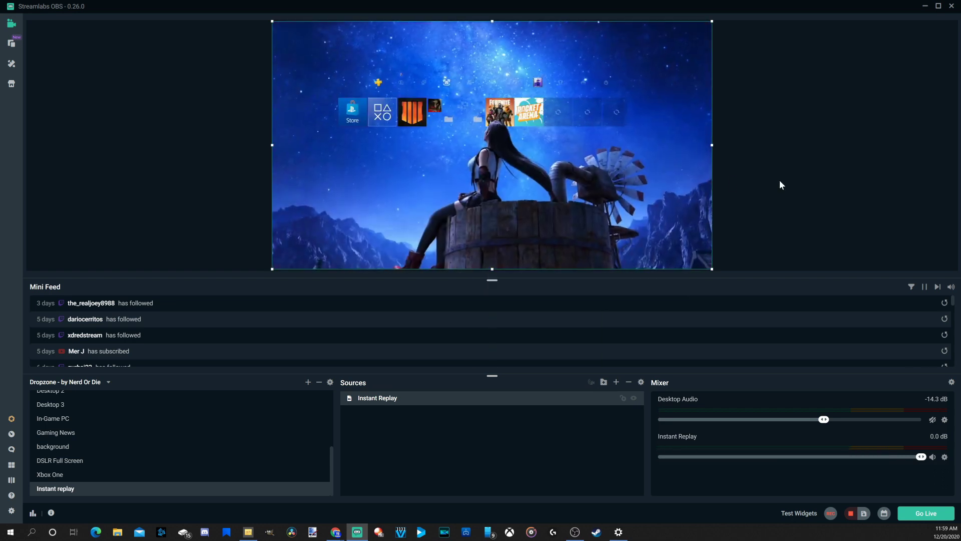
left_click(780, 181)
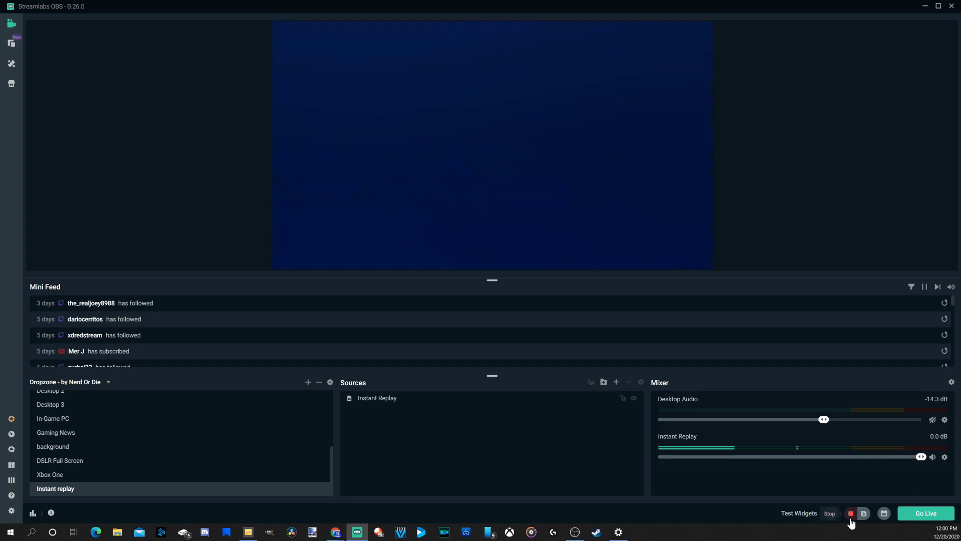
left_click(851, 514)
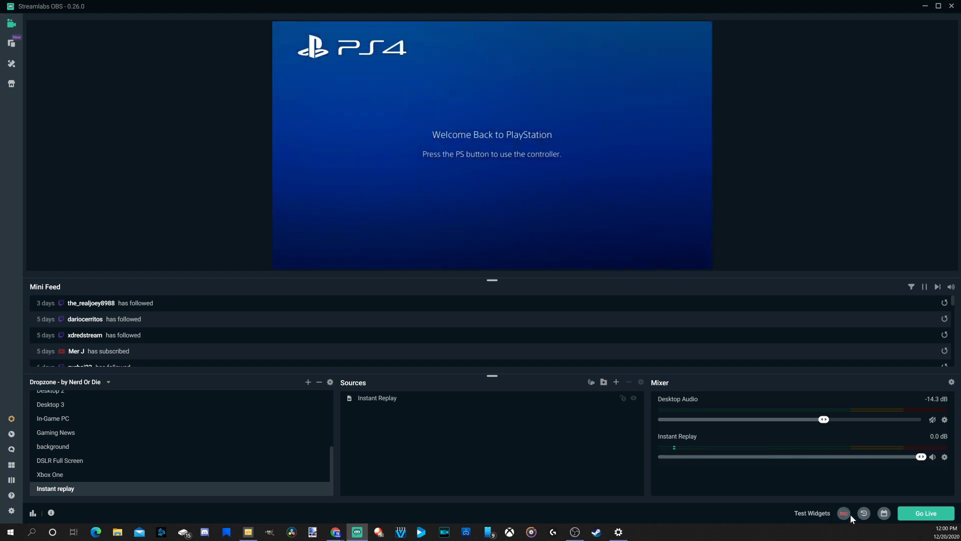